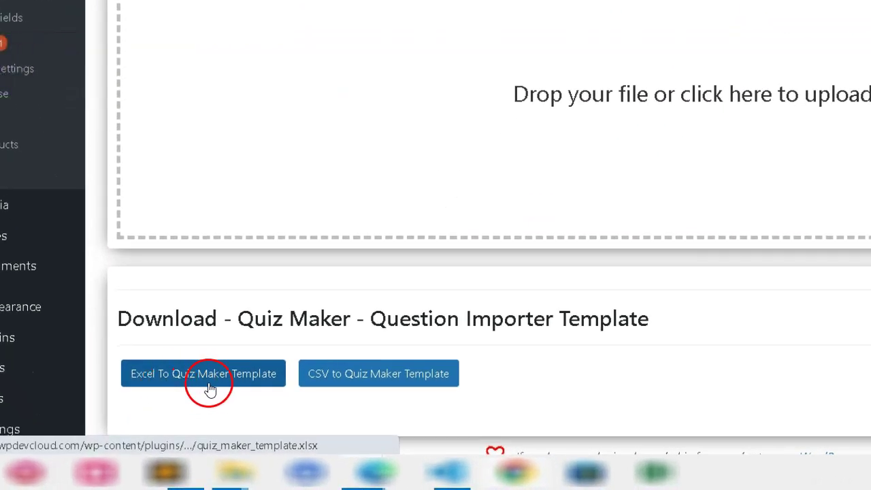
Download the CSV question importer template and save it as quiz_maker_template.csv in New folder (4)
{"action": "left_click", "coordinate": [361, 386]}
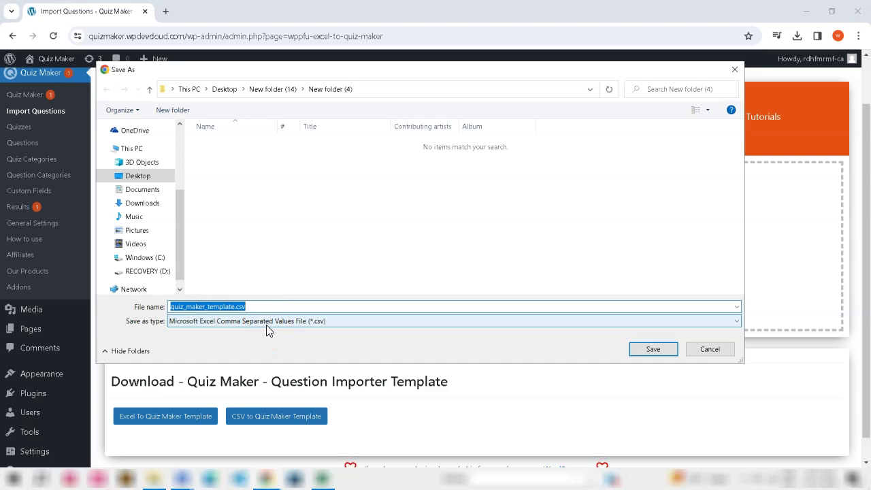
{"action": "left_click", "coordinate": [643, 349]}
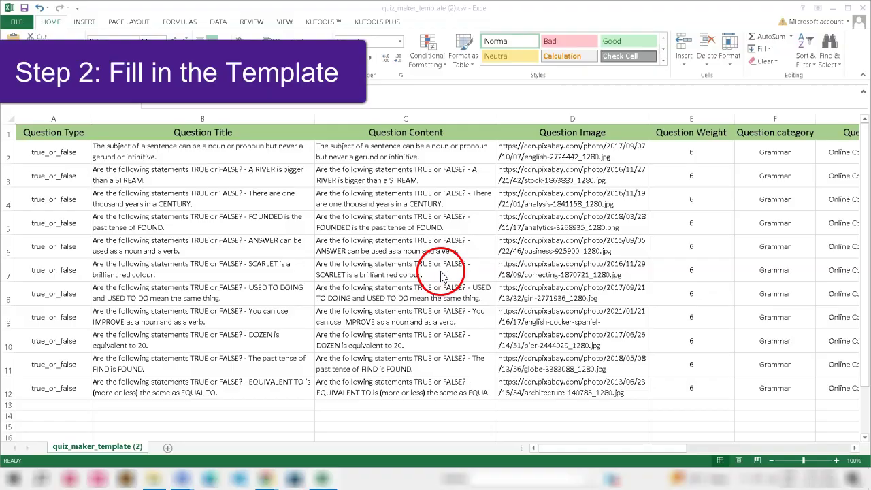
Examine the template's Question Type, Question Title, Question Content and Question Image columns for rows 2 to 12
{"action": "left_click", "coordinate": [83, 135]}
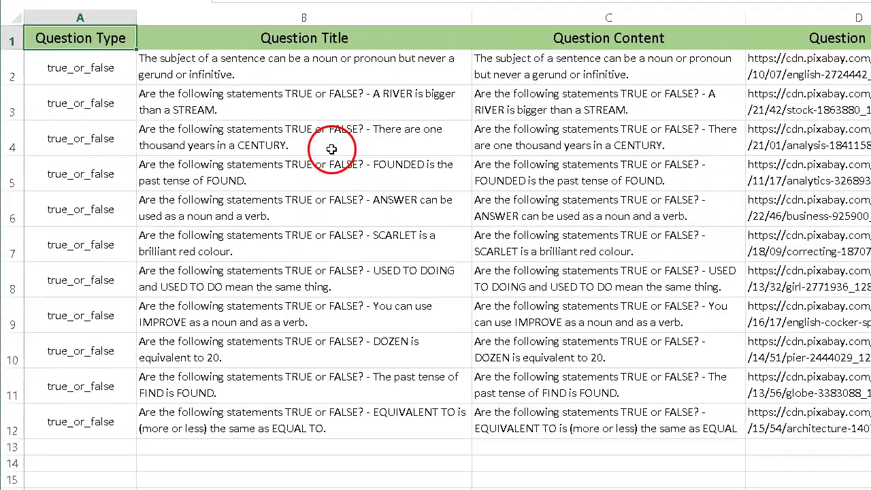
{"action": "left_click_drag", "start_coordinate": [99, 75], "coordinate": [107, 422]}
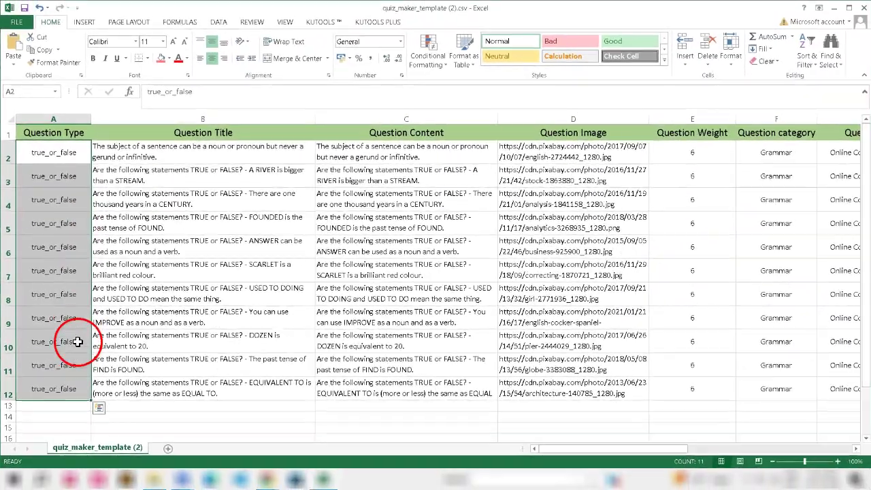
{"action": "left_click", "coordinate": [238, 134]}
{"action": "left_click_drag", "start_coordinate": [210, 148], "coordinate": [192, 391]}
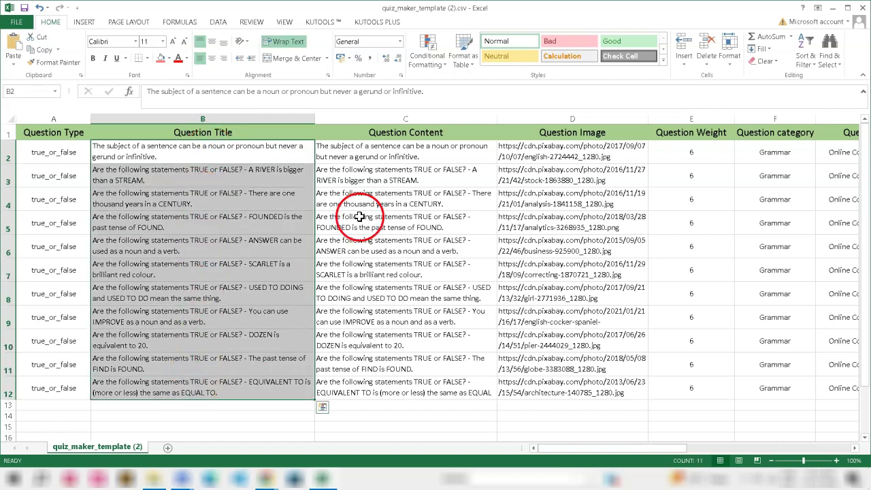
{"action": "left_click_drag", "start_coordinate": [385, 152], "coordinate": [388, 379]}
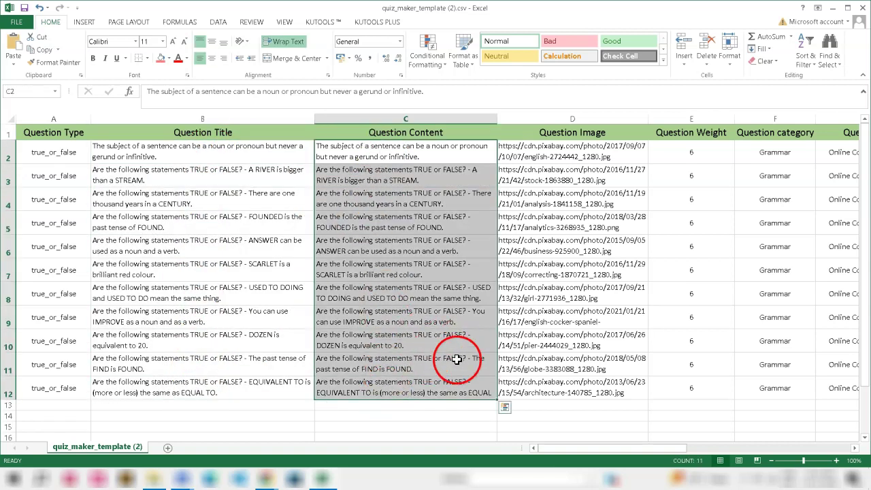
{"action": "left_click", "coordinate": [544, 140]}
{"action": "left_click_drag", "start_coordinate": [581, 147], "coordinate": [543, 379]}
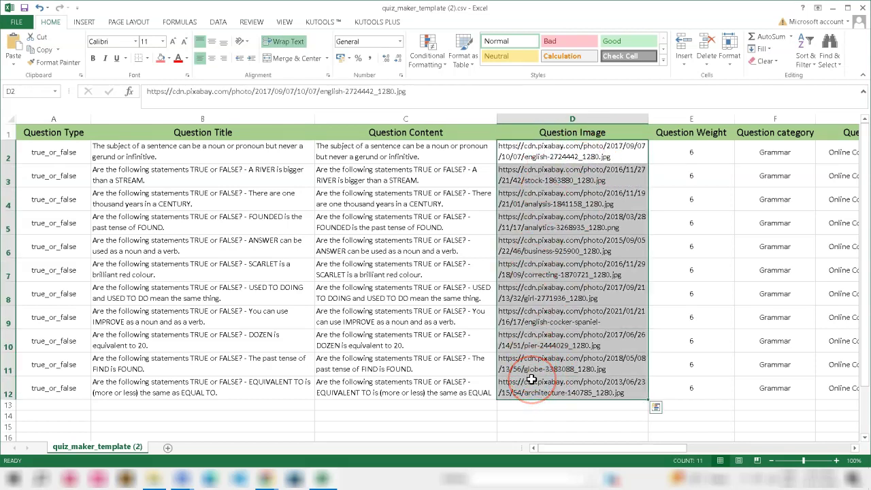
Examine the Question Weight, Question category and Question Tags columns for the true/false questions
{"action": "left_click", "coordinate": [694, 135]}
{"action": "left_click_drag", "start_coordinate": [704, 158], "coordinate": [700, 387]}
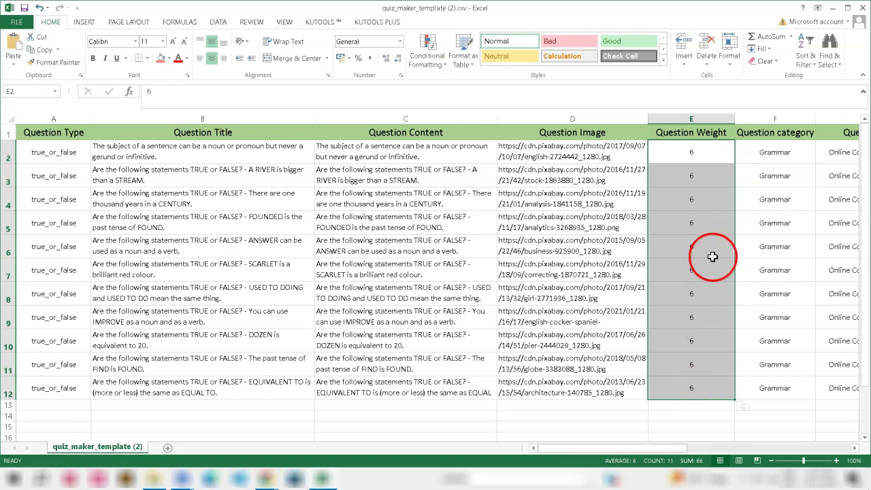
{"action": "left_click", "coordinate": [775, 132]}
{"action": "left_click_drag", "start_coordinate": [778, 158], "coordinate": [741, 384]}
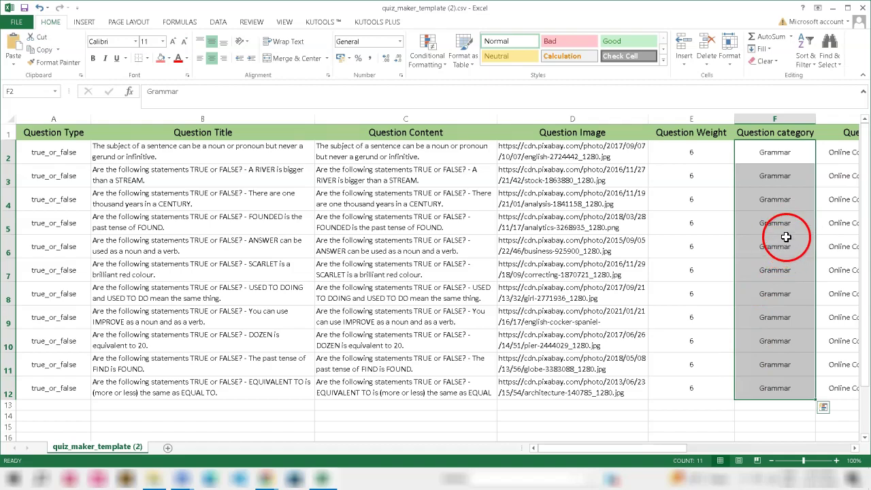
{"action": "scroll", "coordinate": [476, 231], "scroll_direction": "right", "scroll_amount": 4}
{"action": "left_click", "coordinate": [272, 133]}
{"action": "left_click_drag", "start_coordinate": [278, 156], "coordinate": [274, 387]}
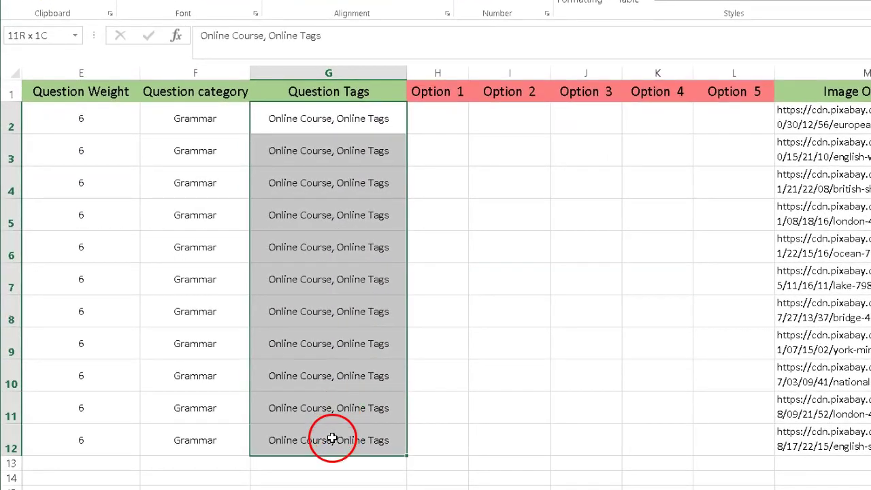
{"action": "left_click_drag", "start_coordinate": [331, 438], "coordinate": [332, 438]}
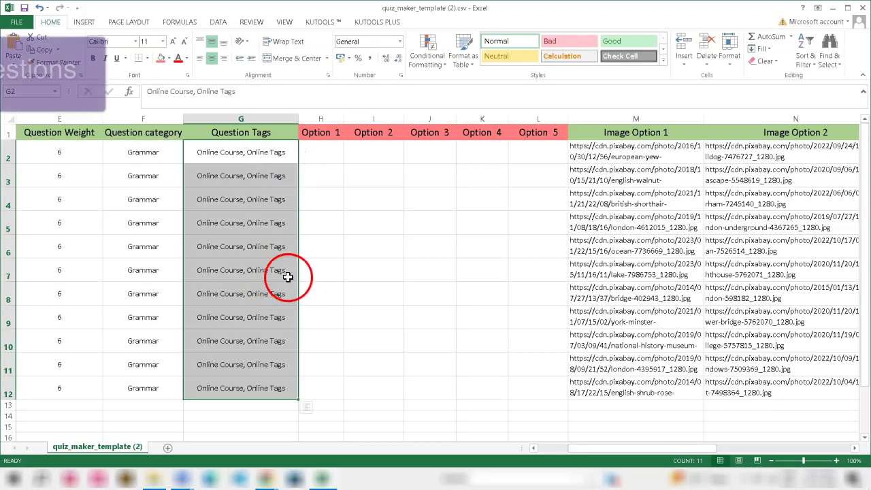
Examine the Option 1 to Option 5 columns and the image links in Image Option 1 and Image Option 2
{"action": "left_click_drag", "start_coordinate": [326, 134], "coordinate": [514, 409]}
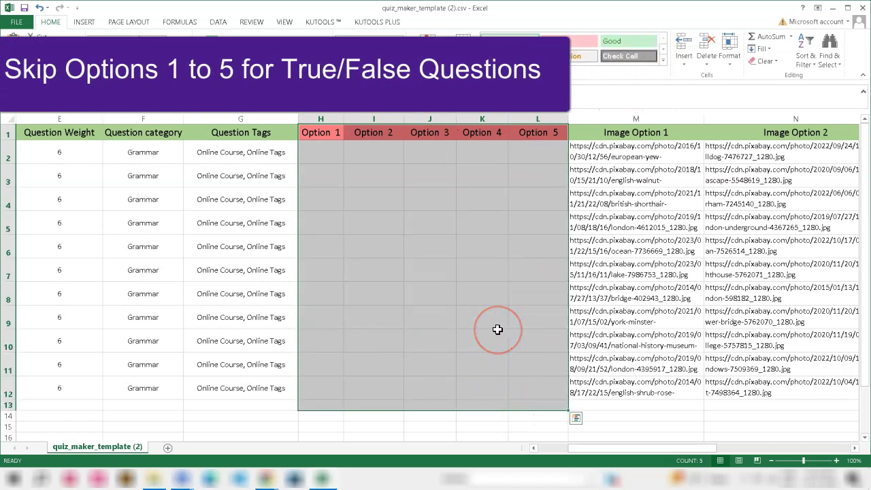
{"action": "left_click_drag", "start_coordinate": [325, 132], "coordinate": [516, 364]}
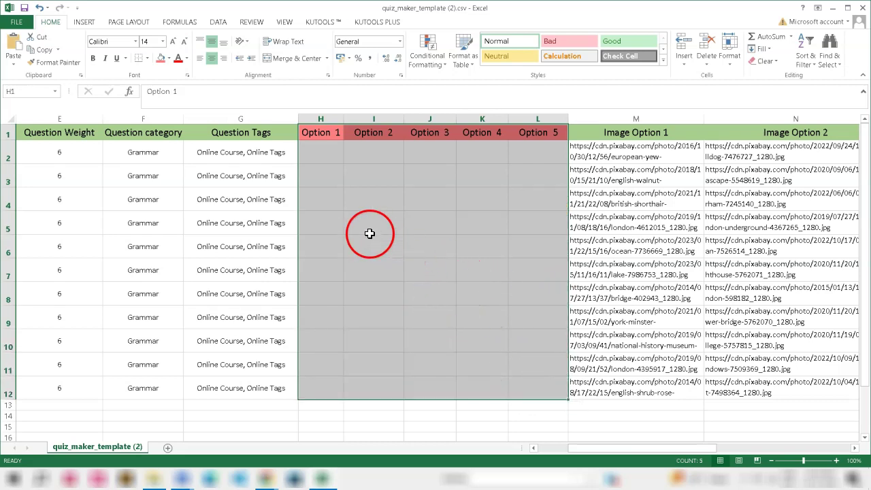
{"action": "left_click_drag", "start_coordinate": [714, 448], "coordinate": [735, 453]}
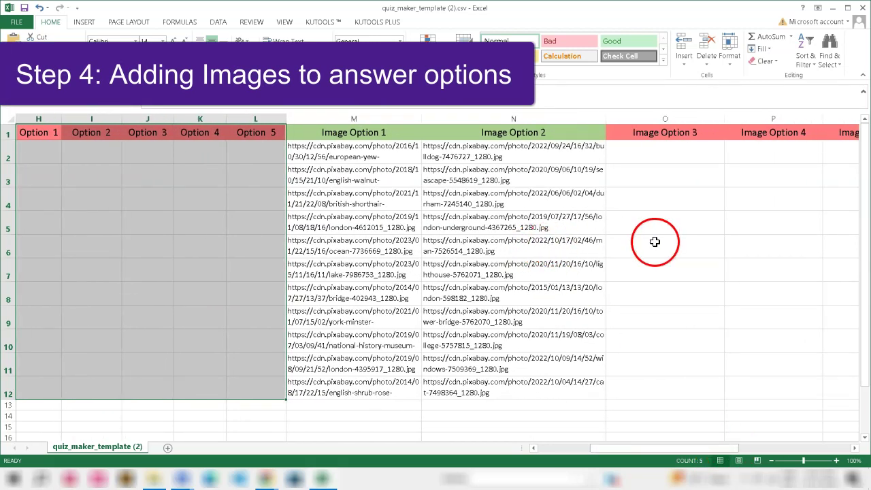
{"action": "left_click", "coordinate": [393, 133]}
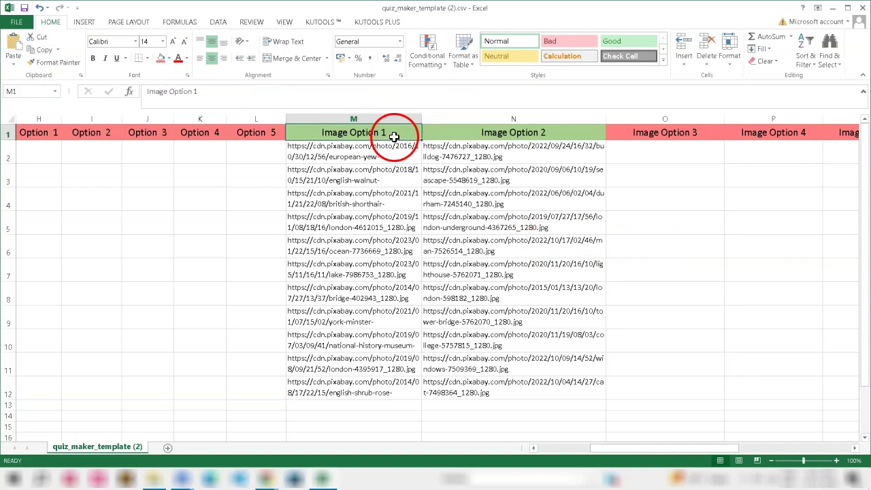
{"action": "left_click", "coordinate": [470, 137]}
{"action": "left_click", "coordinate": [390, 141]}
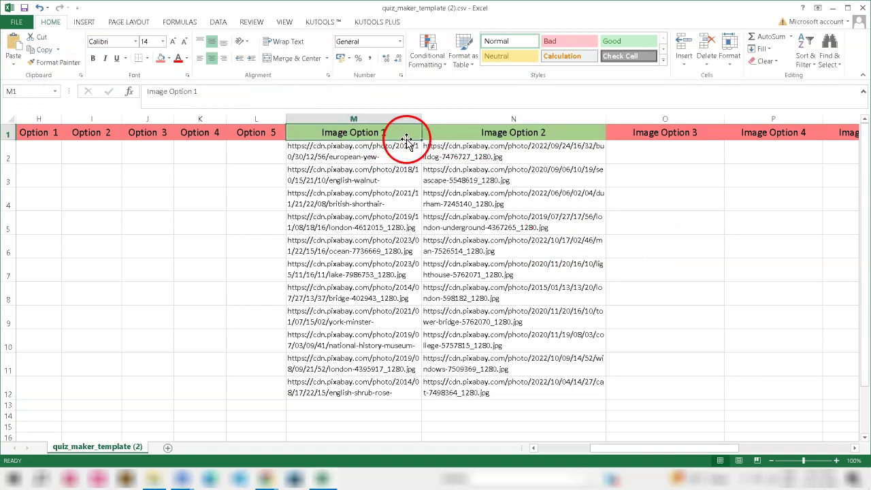
{"action": "left_click_drag", "start_coordinate": [396, 152], "coordinate": [326, 388]}
{"action": "left_click_drag", "start_coordinate": [490, 150], "coordinate": [492, 384]}
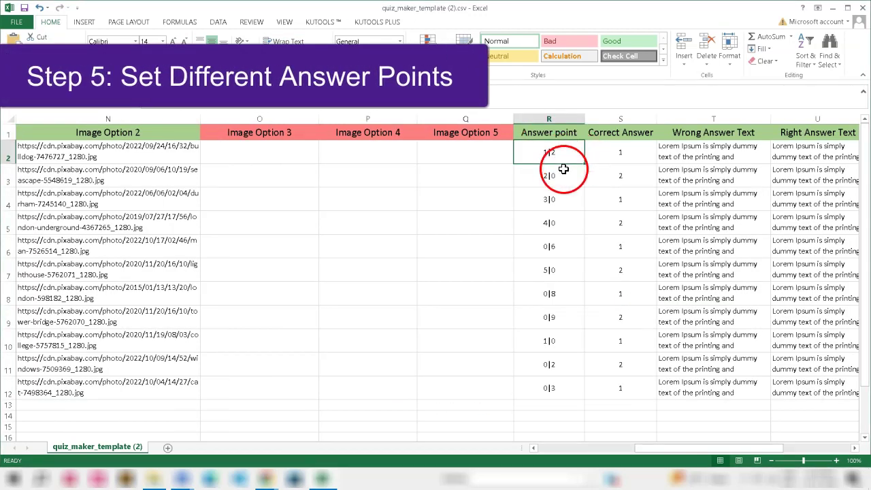
Examine the Answer point and Correct Answer columns for all question rows
{"action": "left_click_drag", "start_coordinate": [564, 168], "coordinate": [558, 388]}
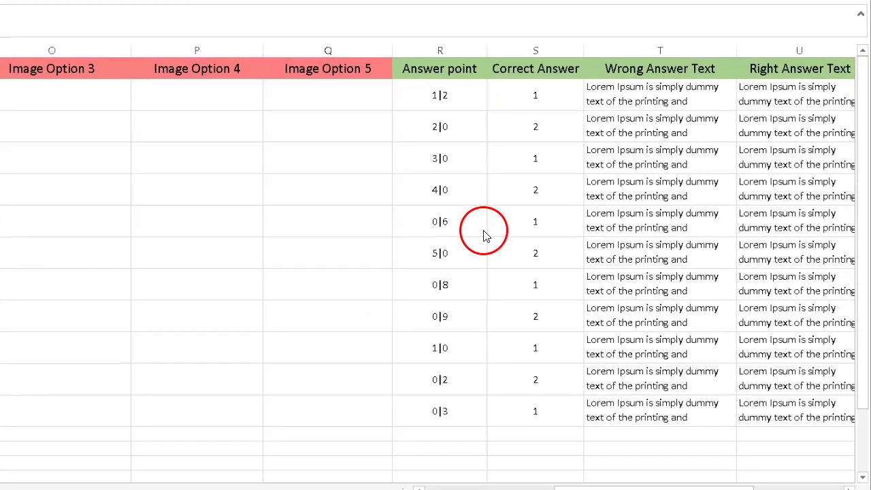
{"action": "left_click", "coordinate": [460, 195]}
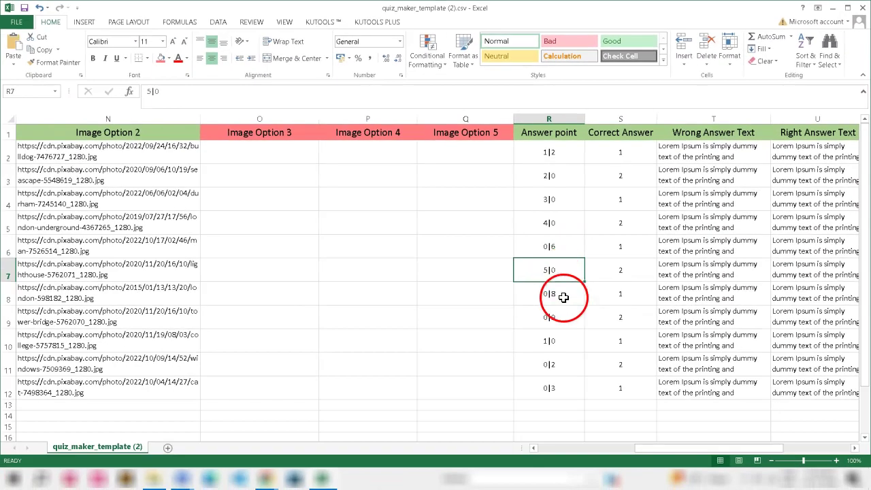
{"action": "left_click", "coordinate": [461, 349]}
{"action": "left_click_drag", "start_coordinate": [618, 151], "coordinate": [629, 393]}
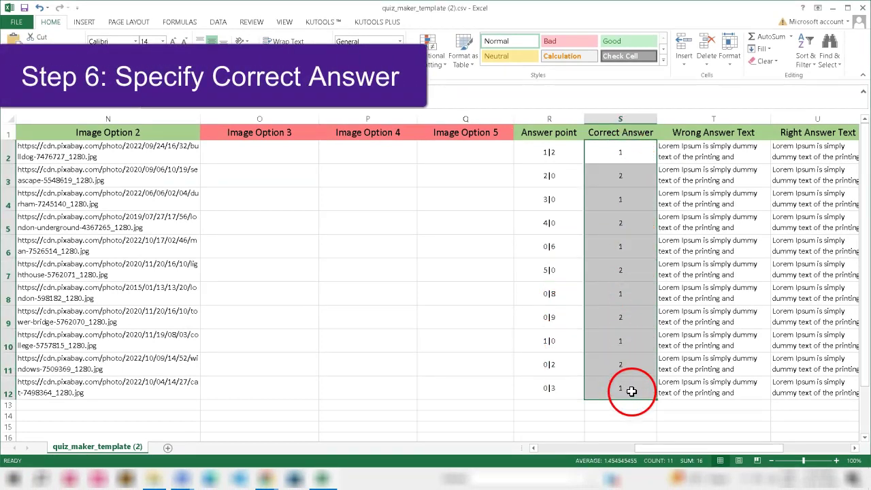
{"action": "left_click_drag", "start_coordinate": [618, 162], "coordinate": [617, 343]}
{"action": "left_click_drag", "start_coordinate": [625, 153], "coordinate": [641, 390]}
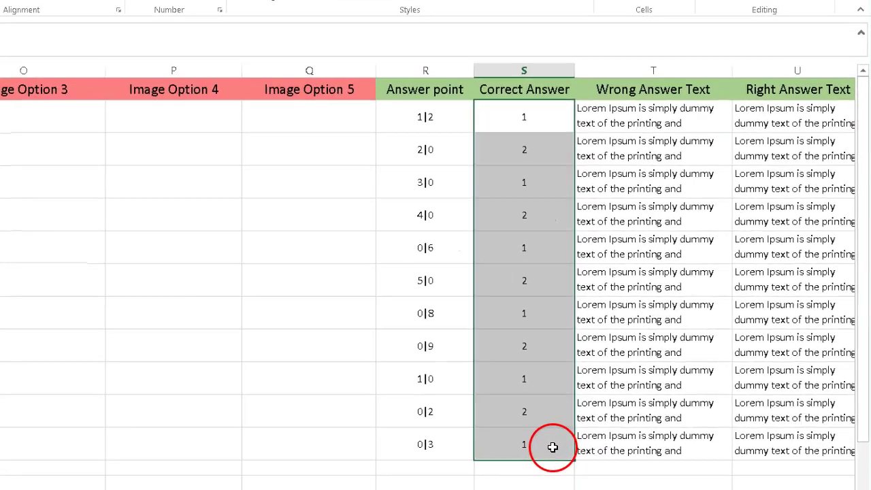
{"action": "left_click_drag", "start_coordinate": [552, 447], "coordinate": [552, 447]}
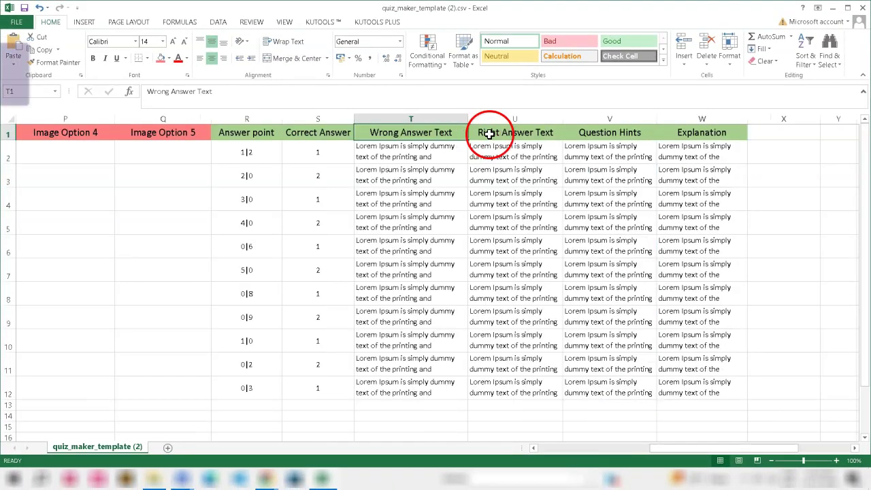
Examine the Wrong Answer Text, Right Answer Text, Question Hints and Explanation columns, and recheck the Question Type column
{"action": "left_click_drag", "start_coordinate": [463, 133], "coordinate": [729, 133]}
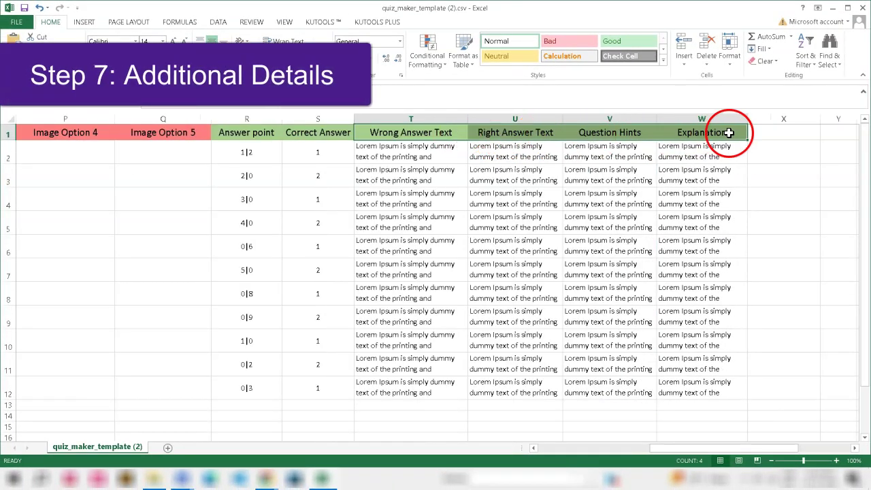
{"action": "left_click", "coordinate": [399, 154]}
{"action": "left_click_drag", "start_coordinate": [479, 159], "coordinate": [773, 385]}
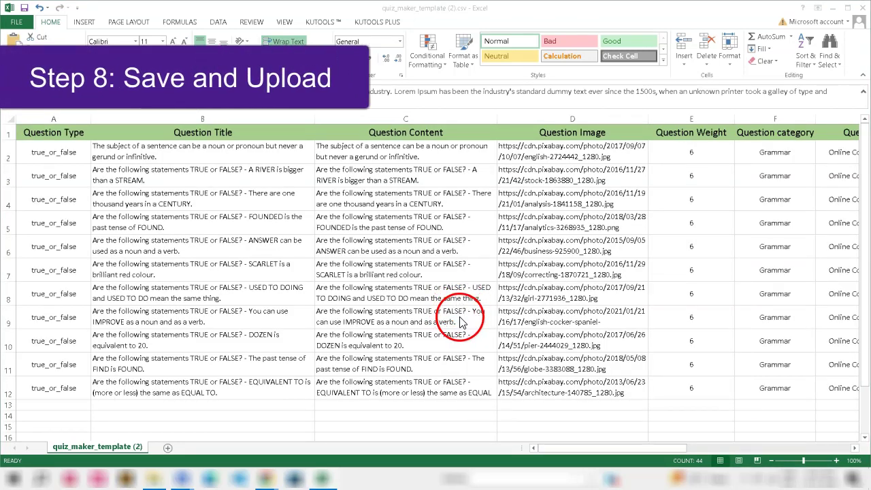
{"action": "left_click_drag", "start_coordinate": [73, 129], "coordinate": [91, 356]}
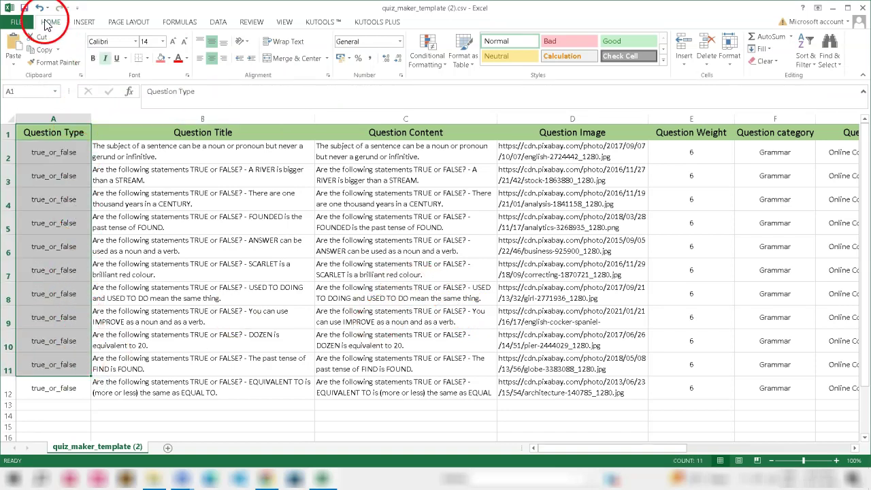
Save the template, keeping the CSV format, and minimize the spreadsheet window
{"action": "left_click", "coordinate": [24, 8]}
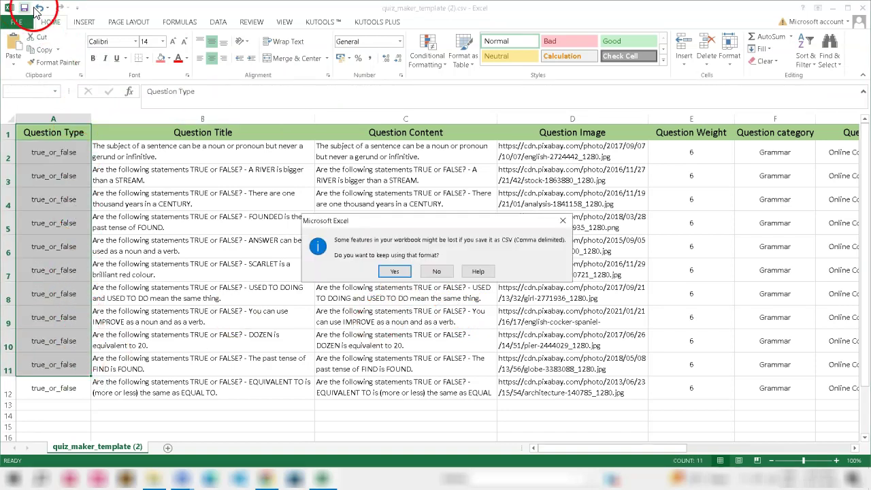
{"action": "left_click", "coordinate": [410, 269]}
{"action": "left_click", "coordinate": [834, 8]}
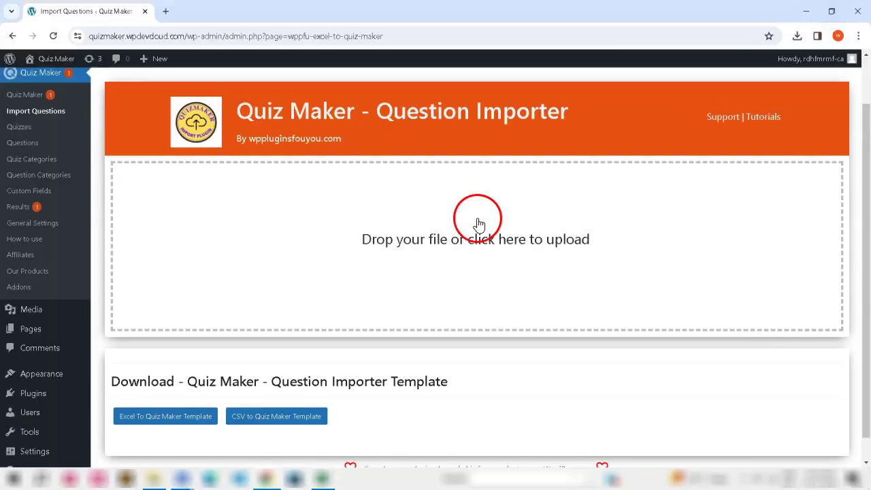
Upload quiz_maker_template (2).csv from New folder (3) to the Quiz Maker Question Importer's drop area
{"action": "left_click", "coordinate": [154, 479]}
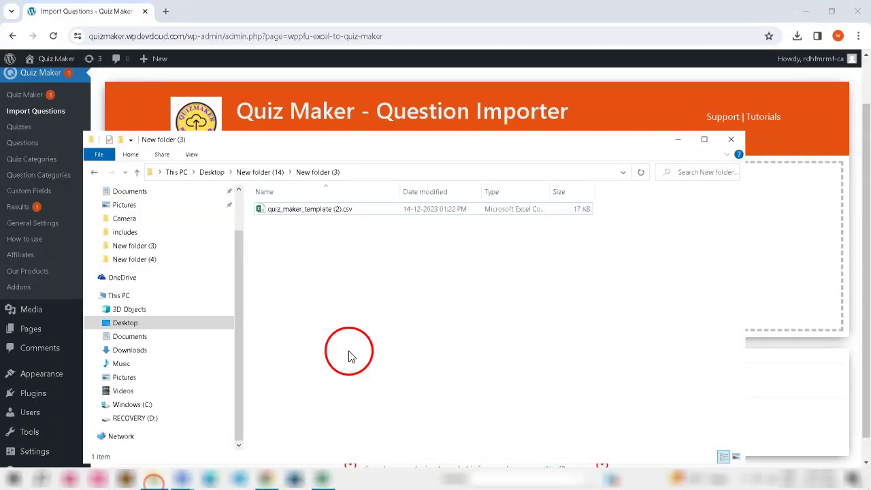
{"action": "left_click_drag", "start_coordinate": [345, 146], "coordinate": [344, 304]}
{"action": "left_click_drag", "start_coordinate": [322, 368], "coordinate": [289, 222]}
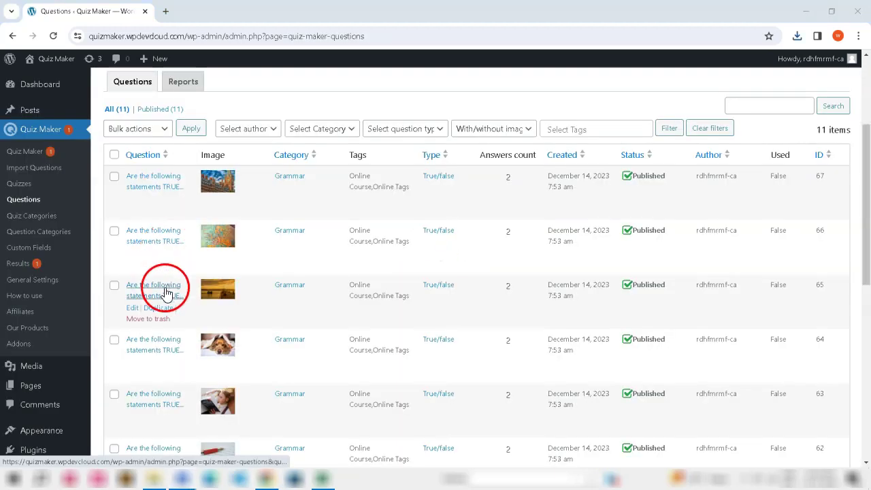
Review the imported questions in the Questions list, including their images, categories, tags and types
{"action": "scroll", "coordinate": [165, 299], "scroll_direction": "down", "scroll_amount": 10}
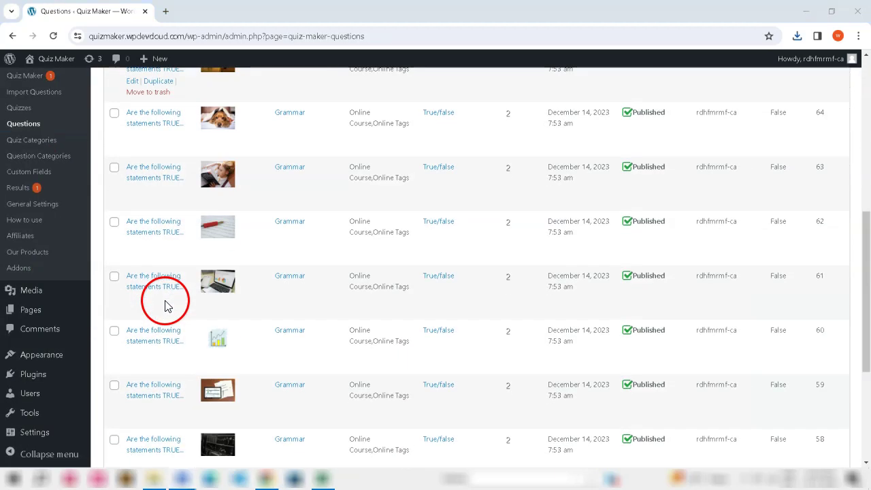
{"action": "scroll", "coordinate": [166, 310], "scroll_direction": "down", "scroll_amount": 3}
{"action": "scroll", "coordinate": [161, 289], "scroll_direction": "up", "scroll_amount": 6}
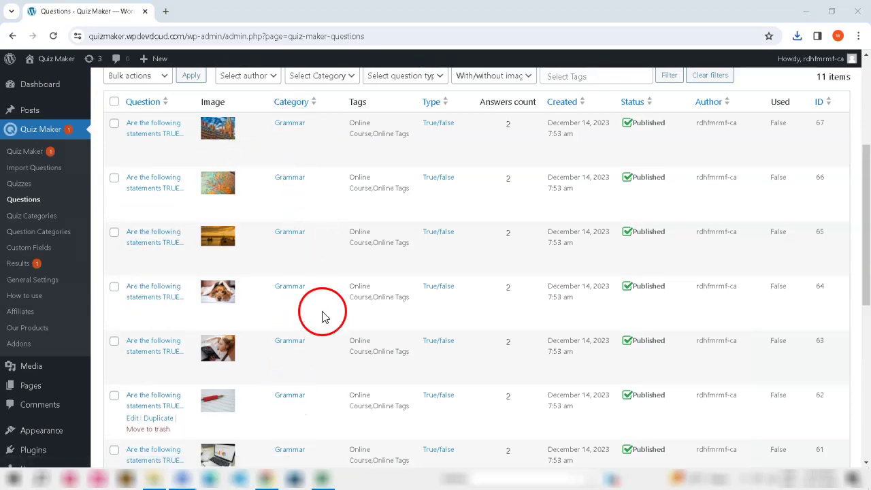
{"action": "scroll", "coordinate": [443, 375], "scroll_direction": "down", "scroll_amount": 5}
{"action": "scroll", "coordinate": [487, 252], "scroll_direction": "up", "scroll_amount": 3}
{"action": "scroll", "coordinate": [487, 251], "scroll_direction": "up", "scroll_amount": 5}
Open the question with ID 67 for editing and check its image, text, type, answers and question weight
{"action": "left_click", "coordinate": [132, 202]}
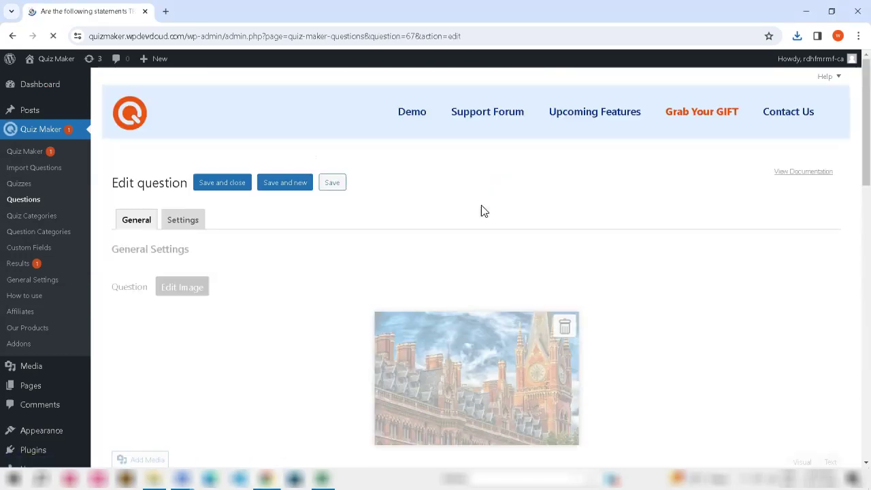
{"action": "scroll", "coordinate": [481, 208], "scroll_direction": "down", "scroll_amount": 2}
{"action": "scroll", "coordinate": [481, 204], "scroll_direction": "down", "scroll_amount": 1}
{"action": "scroll", "coordinate": [451, 197], "scroll_direction": "down", "scroll_amount": 3}
{"action": "left_click_drag", "start_coordinate": [553, 169], "coordinate": [144, 173]}
{"action": "scroll", "coordinate": [347, 233], "scroll_direction": "down", "scroll_amount": 3}
{"action": "scroll", "coordinate": [460, 161], "scroll_direction": "up", "scroll_amount": 1}
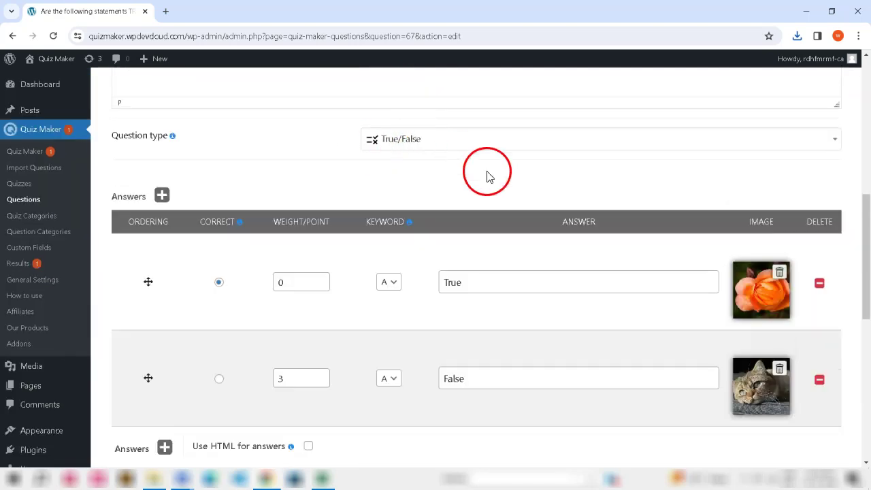
{"action": "scroll", "coordinate": [470, 178], "scroll_direction": "down", "scroll_amount": 2}
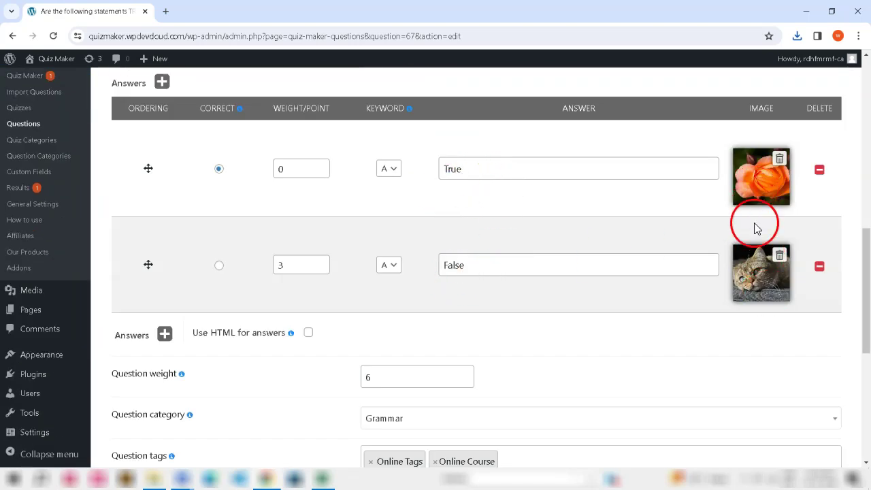
{"action": "scroll", "coordinate": [751, 289], "scroll_direction": "down", "scroll_amount": 3}
{"action": "double_click", "coordinate": [367, 207]}
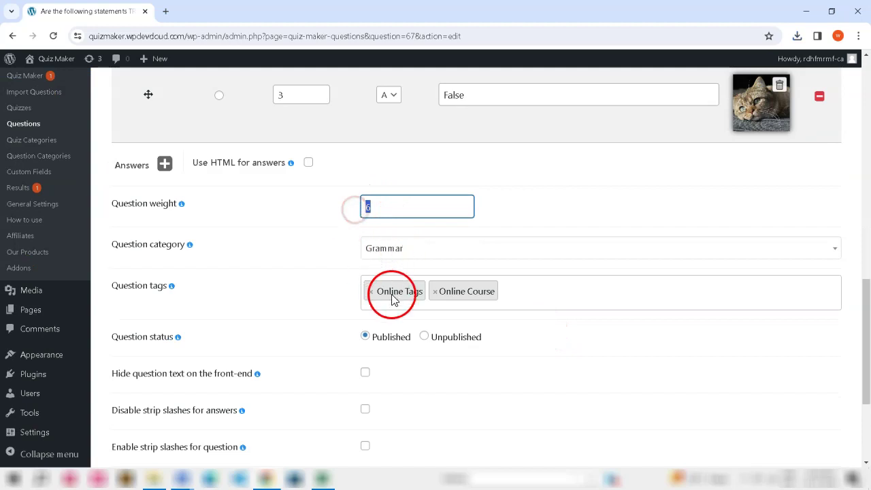
Open the question's advanced settings and examine the hint, explanation, wrong answer and right answer messages
{"action": "scroll", "coordinate": [334, 334], "scroll_direction": "down", "scroll_amount": 3}
{"action": "left_click", "coordinate": [157, 379]}
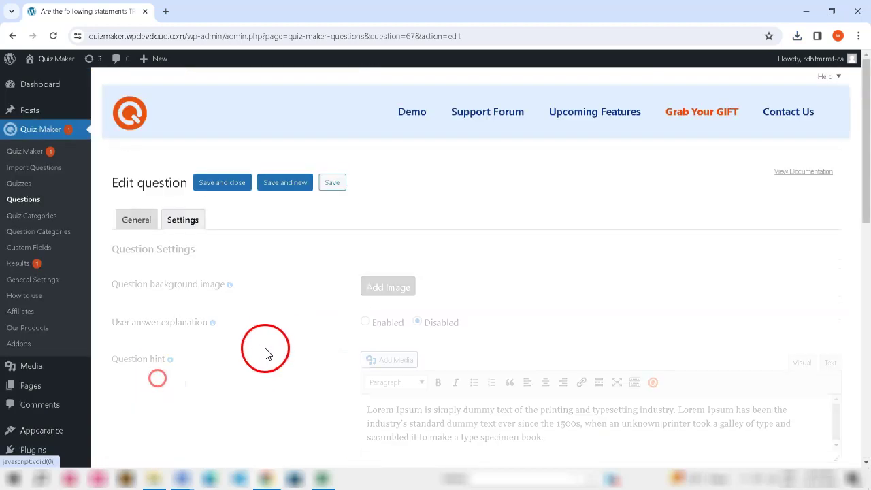
{"action": "scroll", "coordinate": [330, 333], "scroll_direction": "down", "scroll_amount": 2}
{"action": "scroll", "coordinate": [333, 334], "scroll_direction": "down", "scroll_amount": 3}
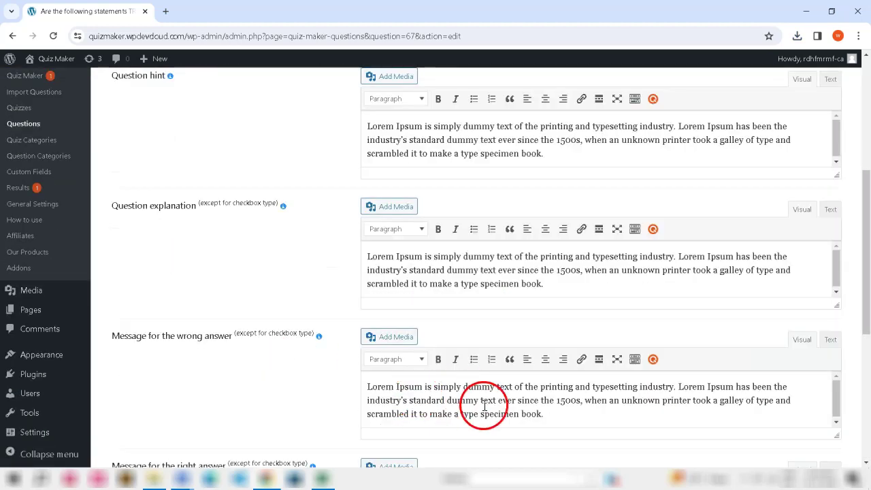
{"action": "scroll", "coordinate": [320, 392], "scroll_direction": "down", "scroll_amount": 2}
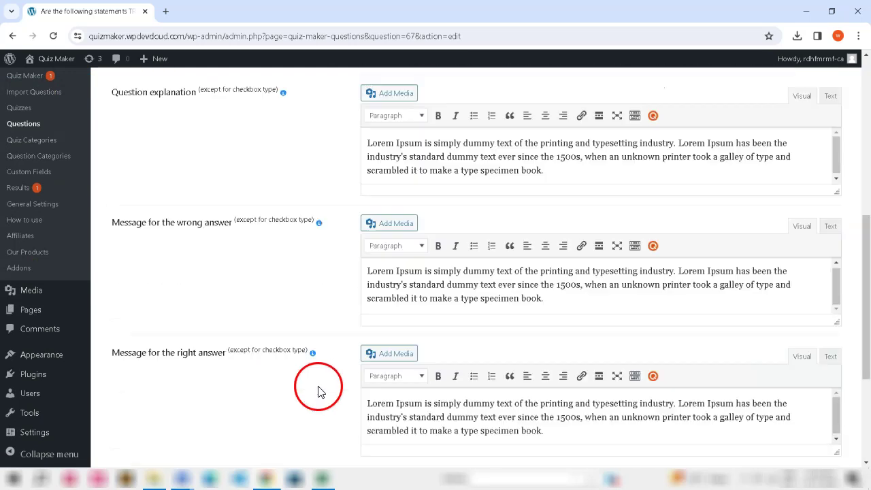
{"action": "scroll", "coordinate": [408, 395], "scroll_direction": "up", "scroll_amount": 10}
{"action": "left_click", "coordinate": [129, 220]}
Return to the Questions list, open the question with ID 64 for editing, and check its text, type and answers
{"action": "left_click", "coordinate": [34, 199]}
{"action": "scroll", "coordinate": [401, 249], "scroll_direction": "down", "scroll_amount": 2}
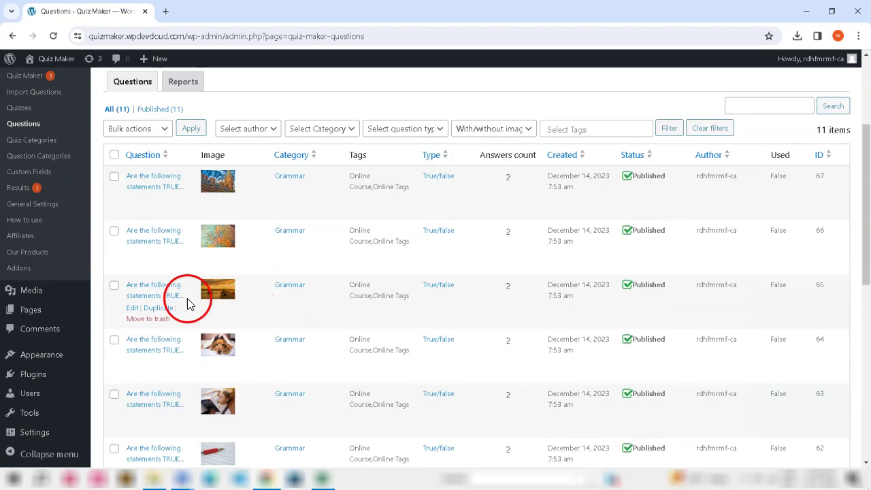
{"action": "left_click", "coordinate": [133, 362]}
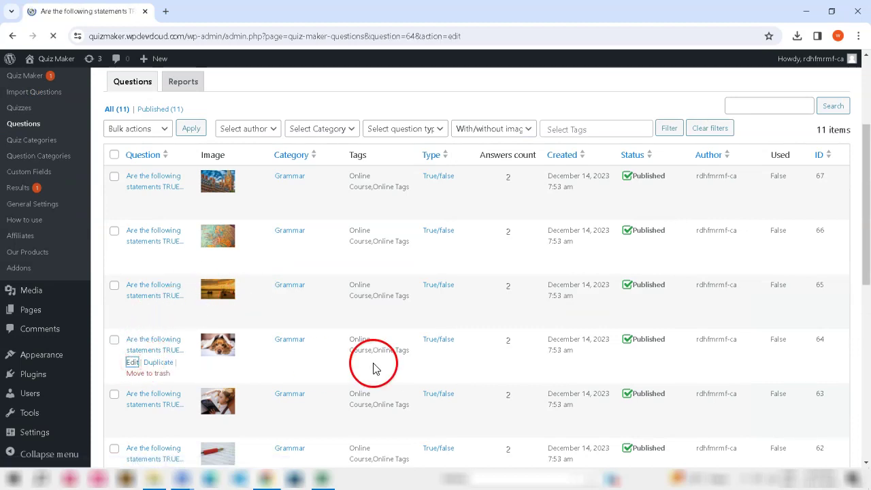
{"action": "scroll", "coordinate": [402, 272], "scroll_direction": "down", "scroll_amount": 2}
{"action": "left_click_drag", "start_coordinate": [118, 285], "coordinate": [522, 284]}
{"action": "scroll", "coordinate": [412, 268], "scroll_direction": "down", "scroll_amount": 4}
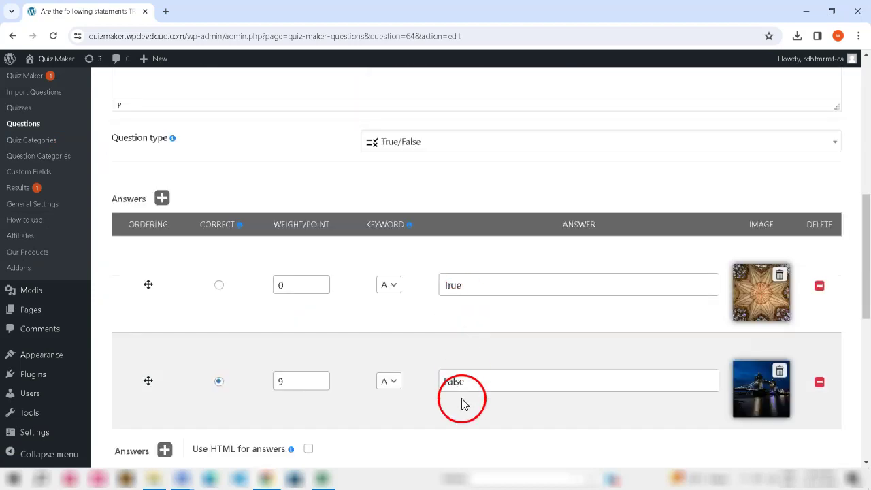
Examine the question weight, the True and False answer points, the category, tags and question title
{"action": "scroll", "coordinate": [467, 399], "scroll_direction": "down", "scroll_amount": 2}
{"action": "scroll", "coordinate": [507, 350], "scroll_direction": "down", "scroll_amount": 3}
{"action": "double_click", "coordinate": [365, 208]}
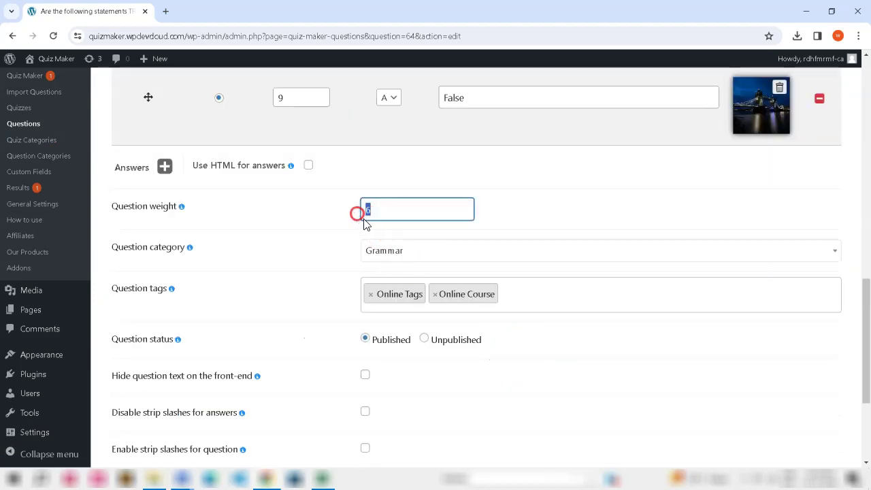
{"action": "scroll", "coordinate": [402, 320], "scroll_direction": "down", "scroll_amount": 1}
{"action": "scroll", "coordinate": [380, 252], "scroll_direction": "up", "scroll_amount": 4}
{"action": "double_click", "coordinate": [292, 229]}
{"action": "double_click", "coordinate": [279, 325]}
{"action": "scroll", "coordinate": [356, 350], "scroll_direction": "down", "scroll_amount": 4}
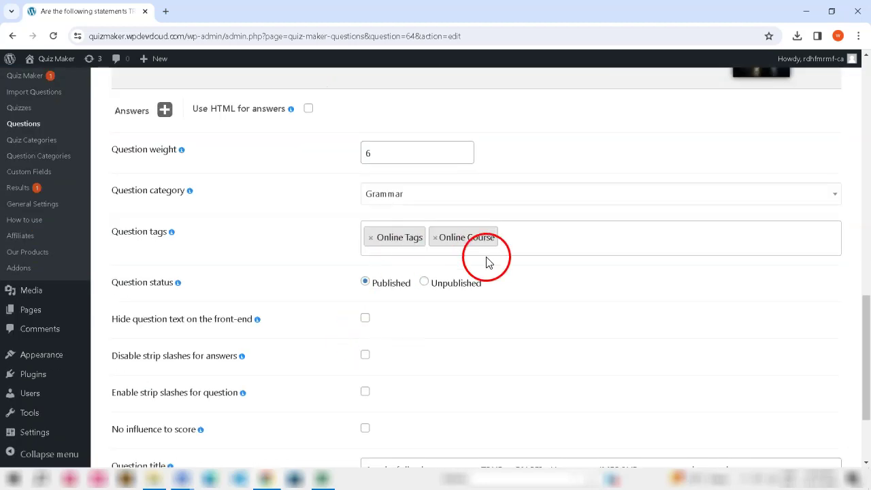
{"action": "scroll", "coordinate": [379, 342], "scroll_direction": "down", "scroll_amount": 2}
{"action": "left_click_drag", "start_coordinate": [368, 342], "coordinate": [745, 343]}
Open the advanced settings of question 64 and review its hint, explanation and wrong and right answer messages
{"action": "left_click", "coordinate": [151, 379]}
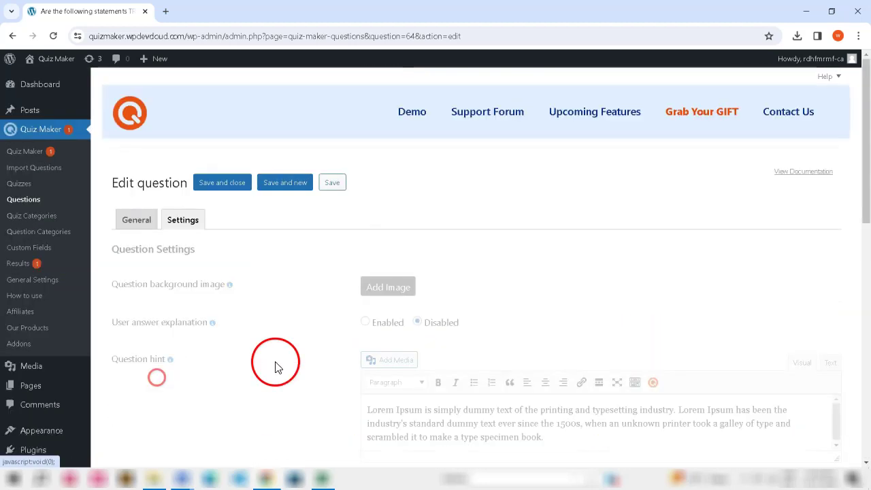
{"action": "scroll", "coordinate": [275, 362], "scroll_direction": "down", "scroll_amount": 4}
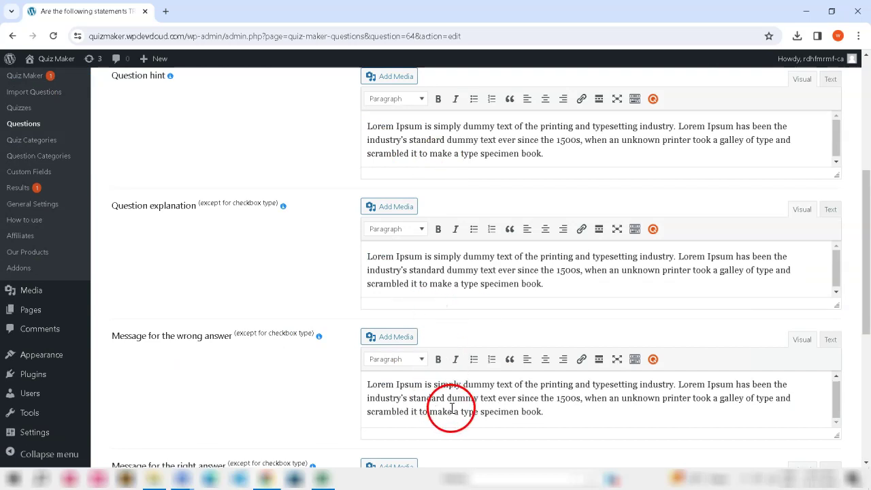
{"action": "scroll", "coordinate": [321, 407], "scroll_direction": "down", "scroll_amount": 1}
{"action": "scroll", "coordinate": [319, 430], "scroll_direction": "down", "scroll_amount": 1}
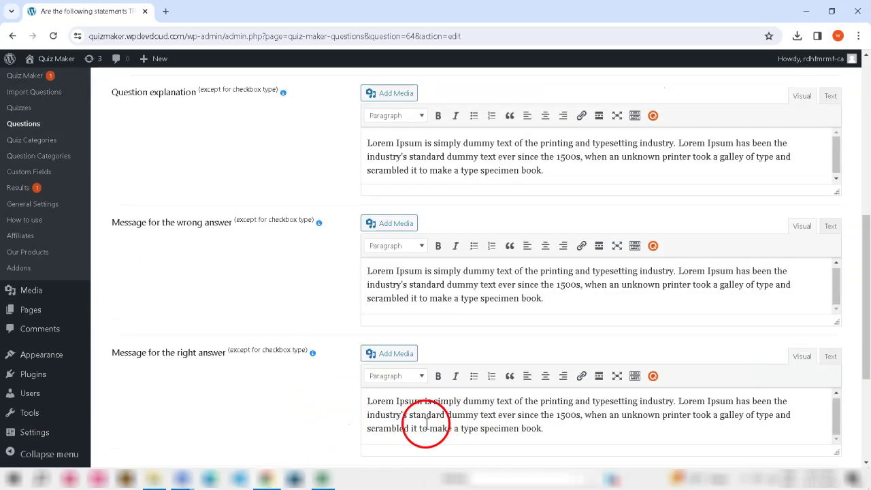
{"action": "scroll", "coordinate": [454, 340], "scroll_direction": "up", "scroll_amount": 15}
Open the question with ID 63 from the Questions list and check its text, type, answers, weight, category and tags
{"action": "left_click", "coordinate": [83, 202]}
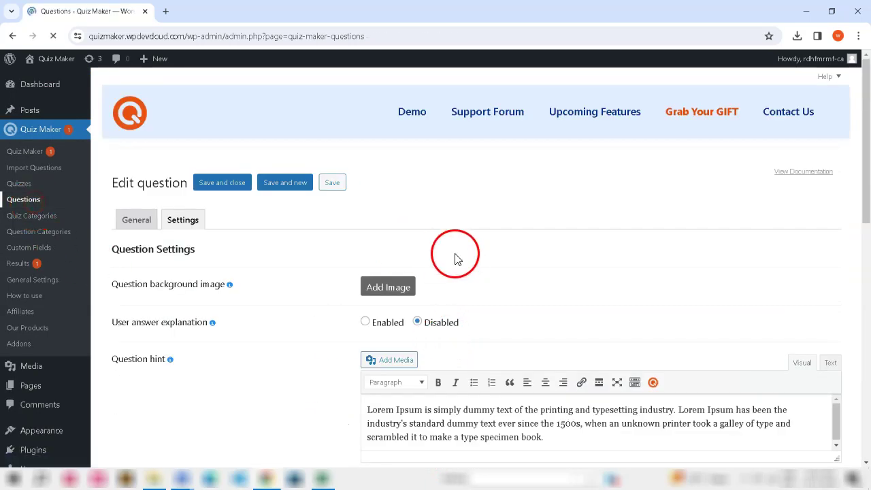
{"action": "scroll", "coordinate": [354, 342], "scroll_direction": "down", "scroll_amount": 1}
{"action": "left_click", "coordinate": [132, 246]}
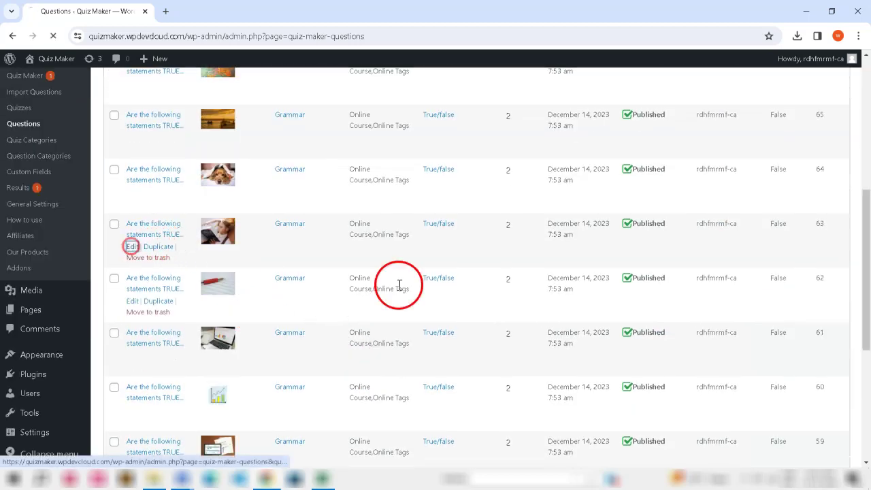
{"action": "scroll", "coordinate": [463, 251], "scroll_direction": "down", "scroll_amount": 3}
{"action": "scroll", "coordinate": [280, 259], "scroll_direction": "up", "scroll_amount": 1}
{"action": "scroll", "coordinate": [281, 260], "scroll_direction": "down", "scroll_amount": 2}
{"action": "left_click_drag", "start_coordinate": [559, 308], "coordinate": [151, 306]}
{"action": "scroll", "coordinate": [375, 363], "scroll_direction": "down", "scroll_amount": 3}
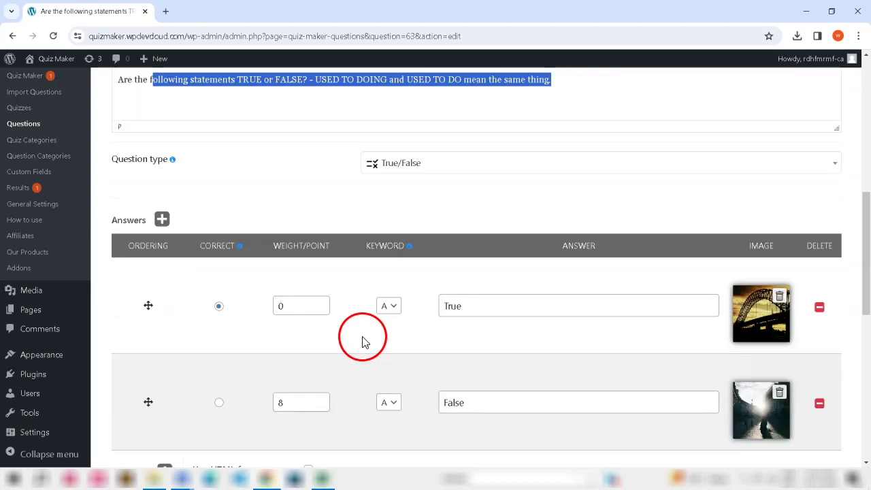
{"action": "scroll", "coordinate": [411, 203], "scroll_direction": "down", "scroll_amount": 2}
{"action": "left_click", "coordinate": [368, 325]}
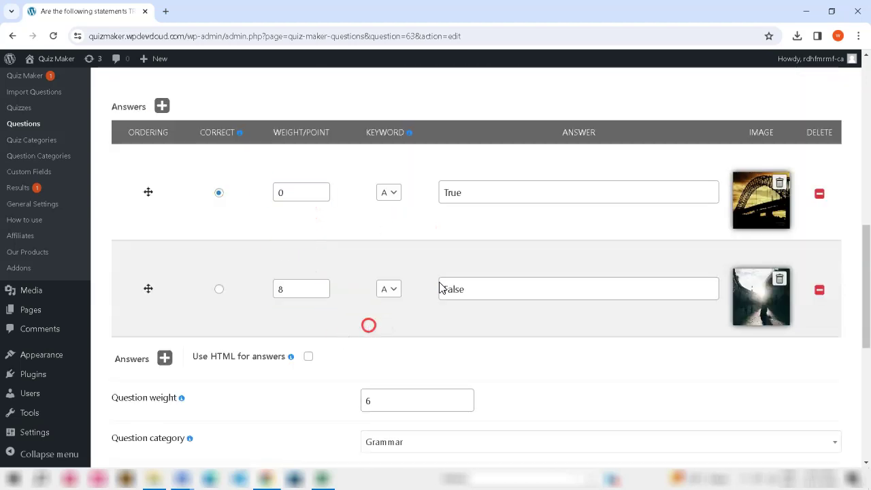
{"action": "scroll", "coordinate": [748, 312], "scroll_direction": "down", "scroll_amount": 4}
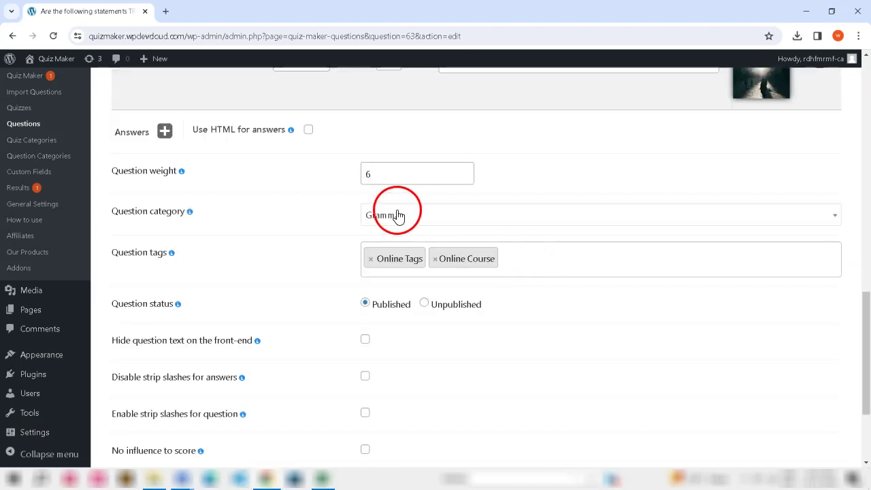
{"action": "scroll", "coordinate": [460, 320], "scroll_direction": "down", "scroll_amount": 3}
Open the advanced settings of question 63 and look through its hint, explanation and answer message texts
{"action": "left_click", "coordinate": [152, 379]}
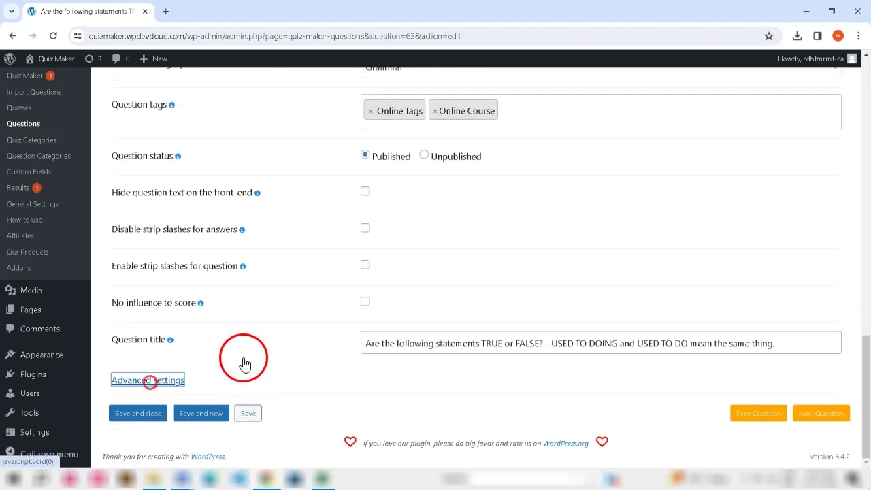
{"action": "scroll", "coordinate": [292, 334], "scroll_direction": "down", "scroll_amount": 8}
{"action": "scroll", "coordinate": [292, 338], "scroll_direction": "up", "scroll_amount": 10}
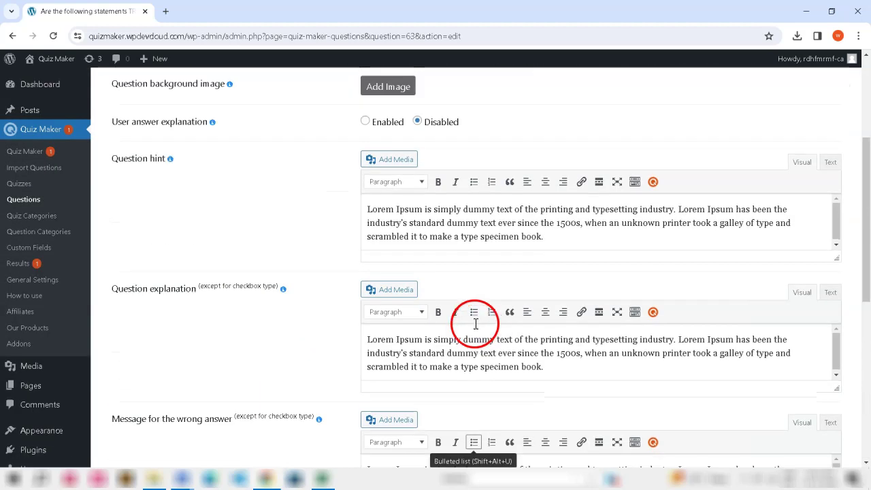
{"action": "scroll", "coordinate": [564, 278], "scroll_direction": "up", "scroll_amount": 2}
Return to question 63's general settings and recheck its answers, weight, tags and question text
{"action": "left_click", "coordinate": [127, 188]}
{"action": "scroll", "coordinate": [302, 323], "scroll_direction": "down", "scroll_amount": 9}
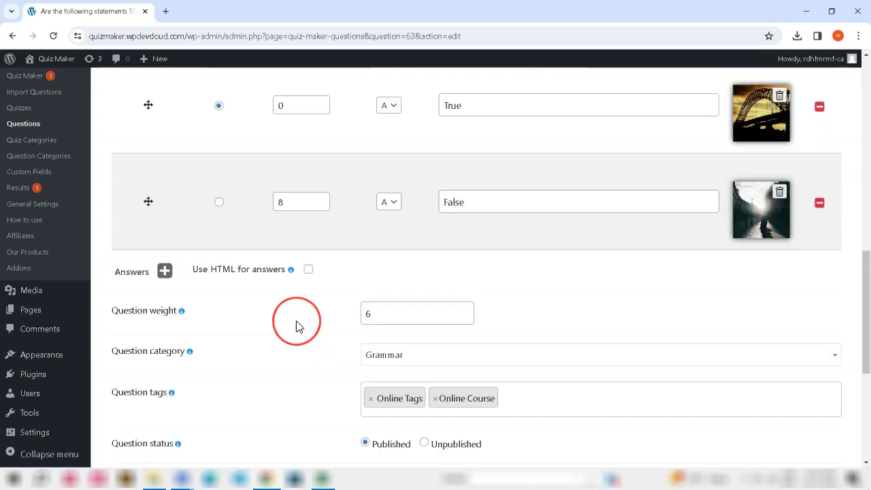
{"action": "scroll", "coordinate": [296, 321], "scroll_direction": "up", "scroll_amount": 4}
{"action": "scroll", "coordinate": [296, 320], "scroll_direction": "up", "scroll_amount": 1}
{"action": "left_click", "coordinate": [277, 241]}
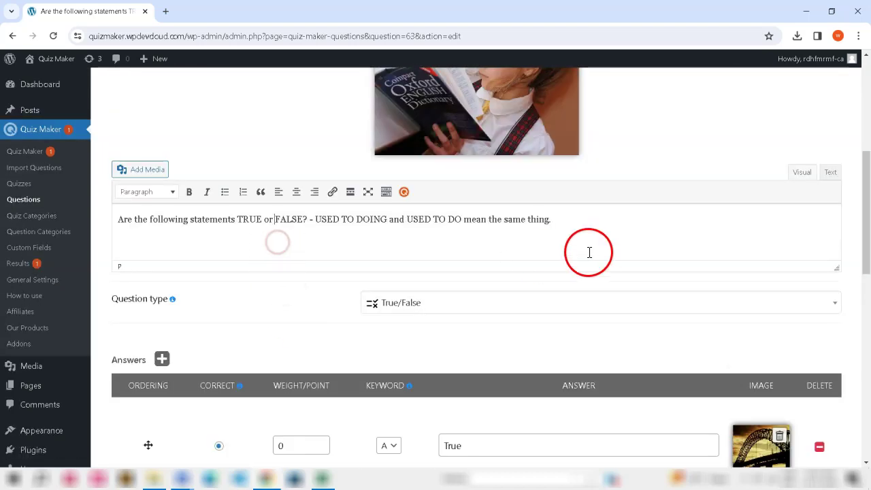